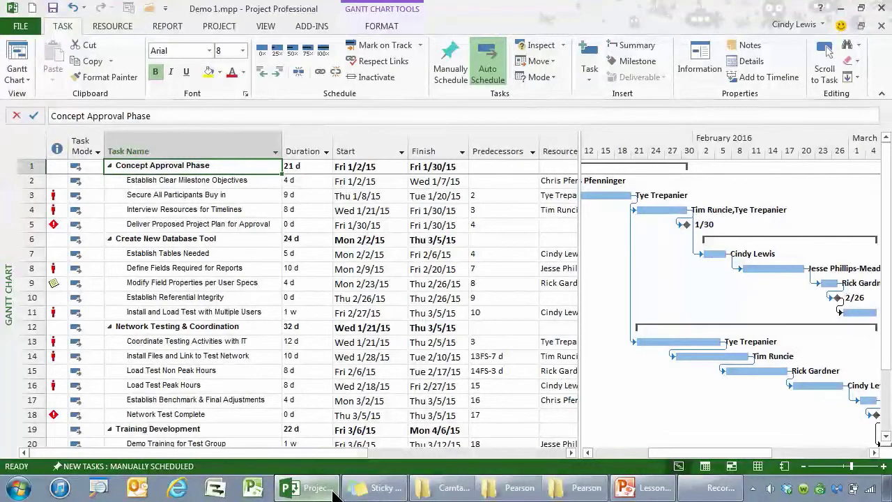
# Open the Summary Task Information dialog for Concept Approval Phase through the Task tab KeyTips (Alt, H, T, I)
pyautogui.press('alt')
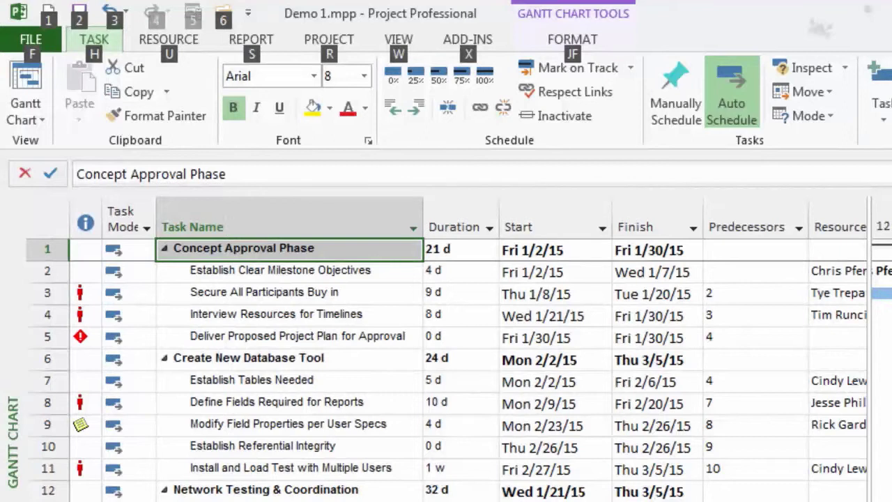
pyautogui.press('h')
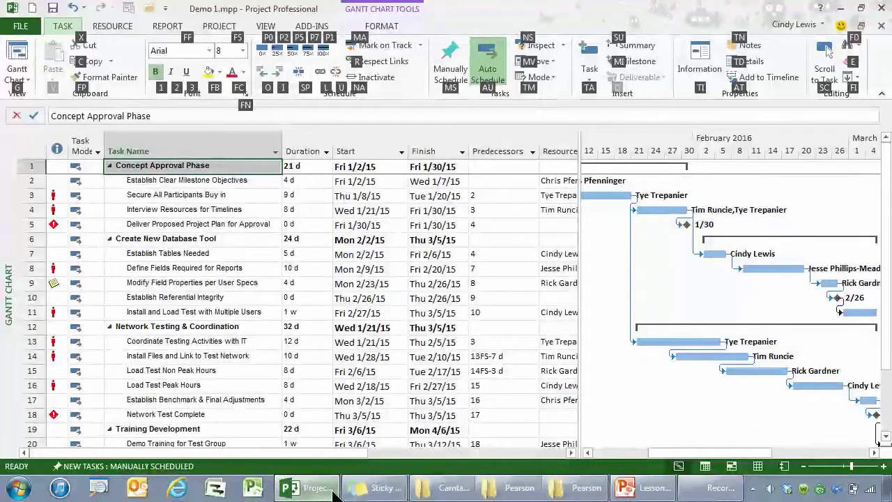
pyautogui.press('t')
pyautogui.press('i')
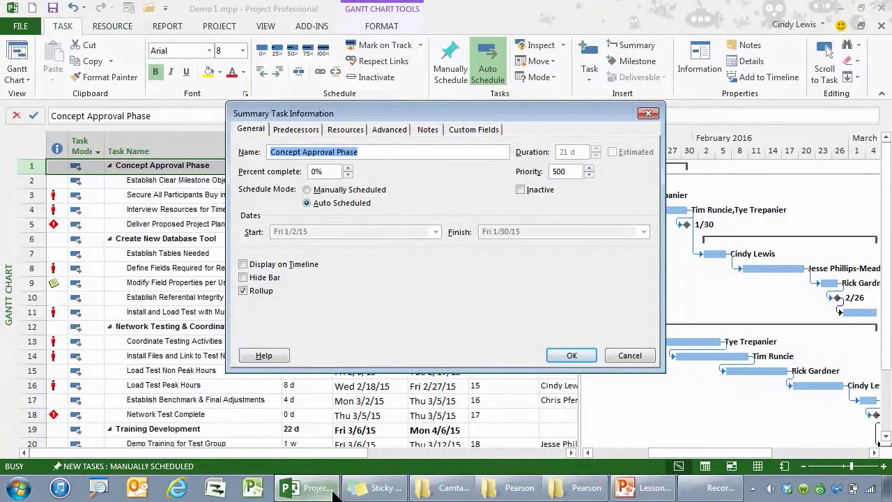
pyautogui.press('Tab')
pyautogui.press('Tab')
pyautogui.press('Tab')
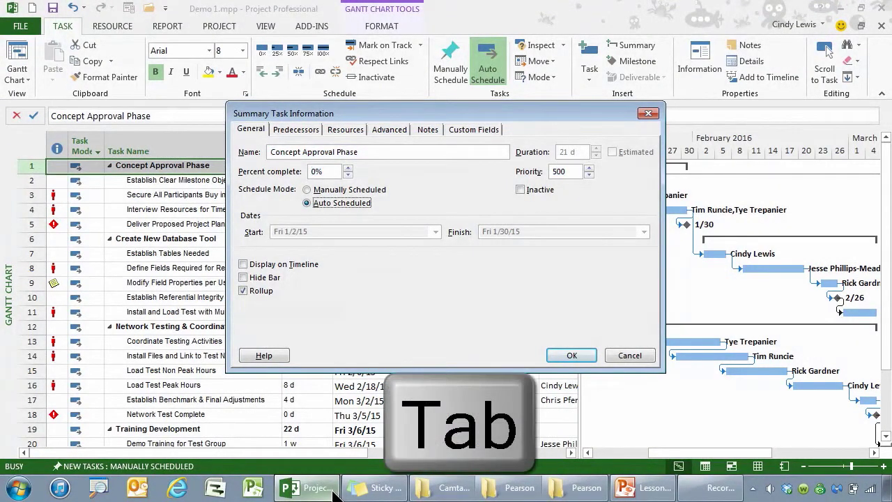
pyautogui.press('Tab')
pyautogui.press('Tab')
pyautogui.press('Tab')
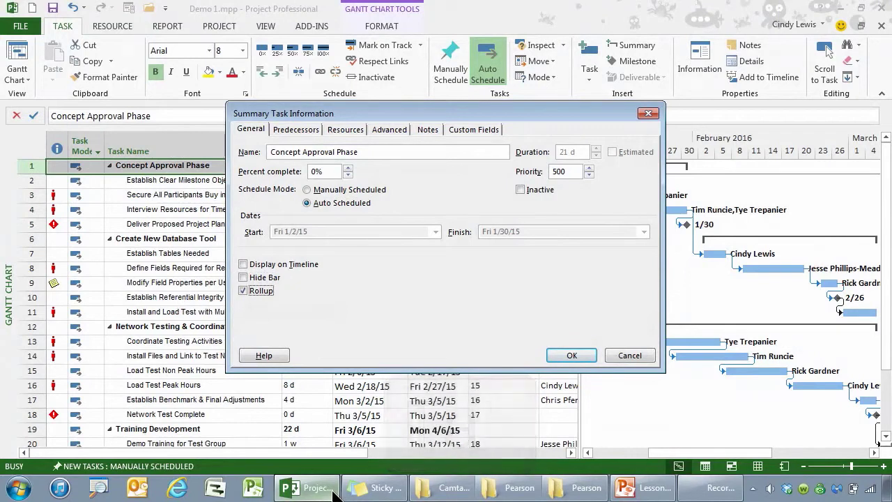
pyautogui.hotkey('shift', 'Tab')
pyautogui.hotkey('shift', 'Tab')
pyautogui.hotkey('shift', 'Tab')
pyautogui.hotkey('shift', 'Tab')
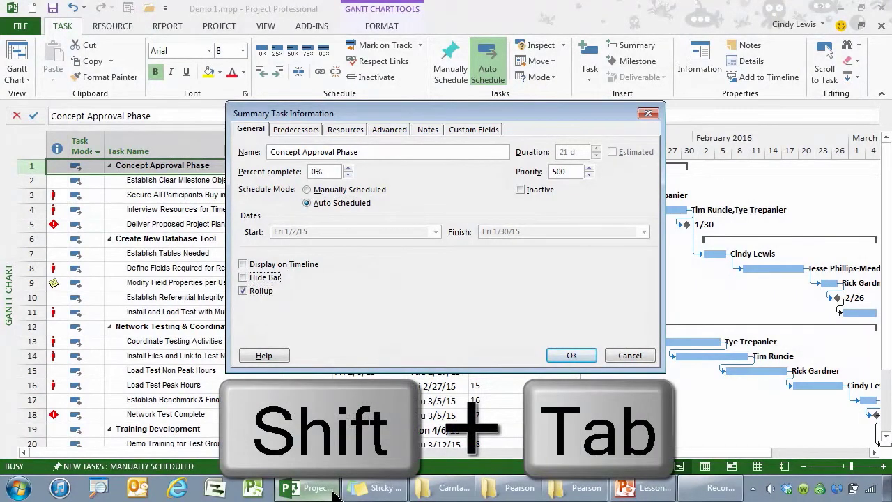
pyautogui.press('Tab')
pyautogui.press('Tab')
pyautogui.press('Tab')
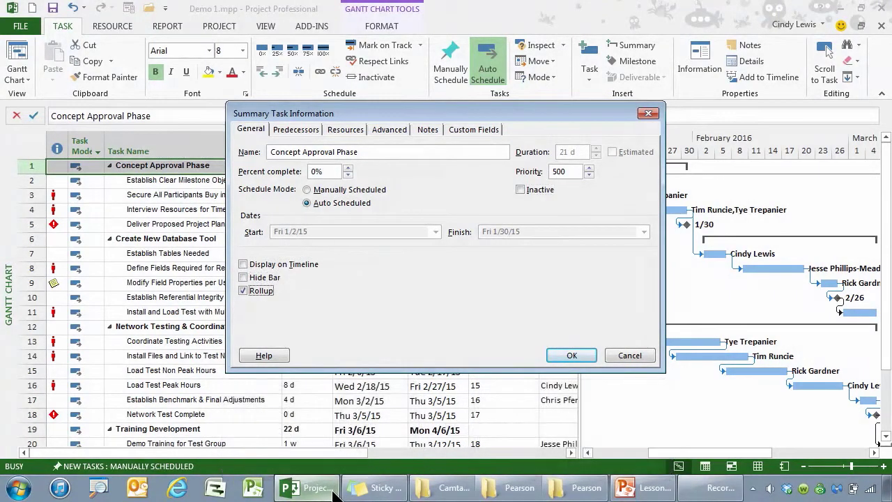
pyautogui.press('Tab')
pyautogui.press('Tab')
# Accept and close the Concept Approval Phase Summary Task Information dialog
pyautogui.press('Return')
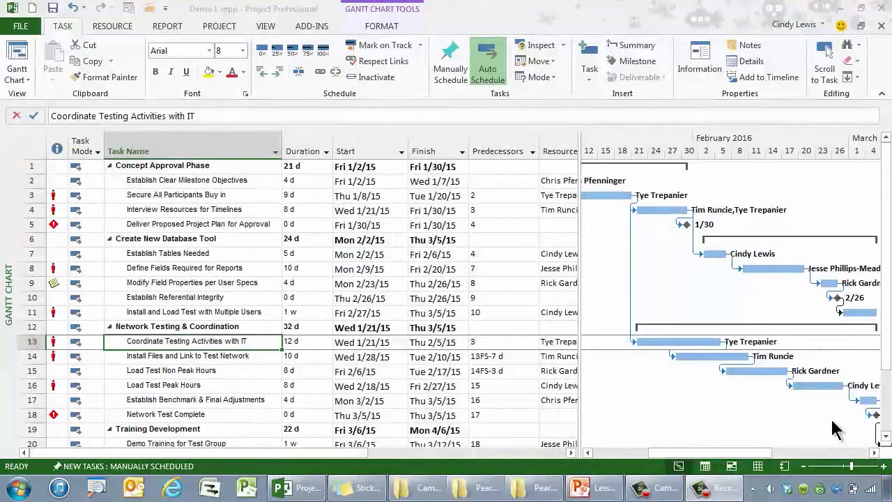
# Jump from the top of the table to the first column of row 24, Training Complete
pyautogui.hotkey('ctrl', 'Home')
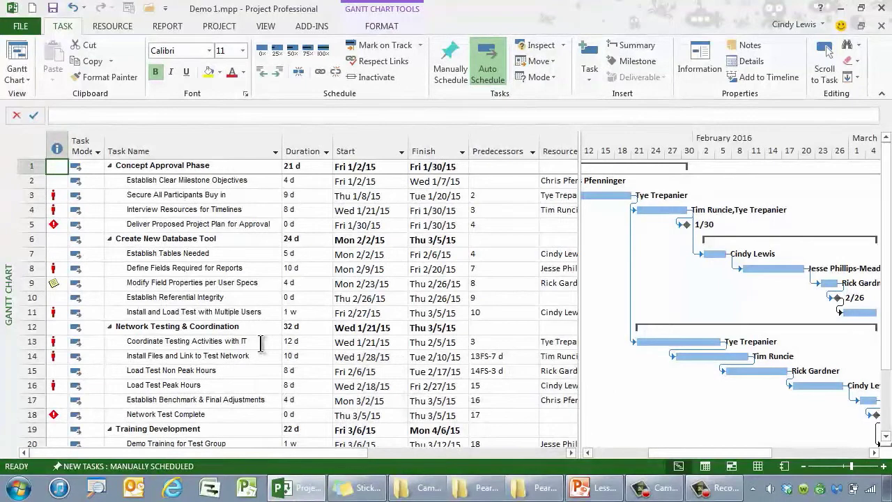
pyautogui.hotkey('ctrl', 'End')
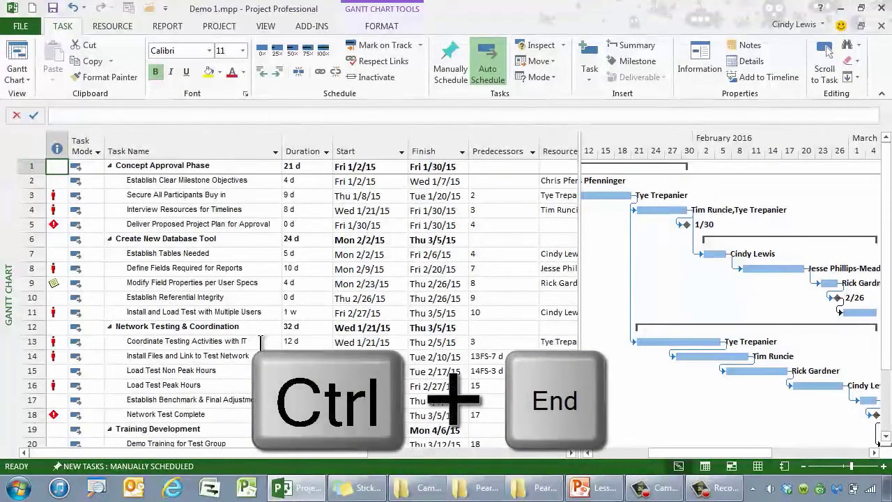
pyautogui.hotkey('ctrl', 'End')
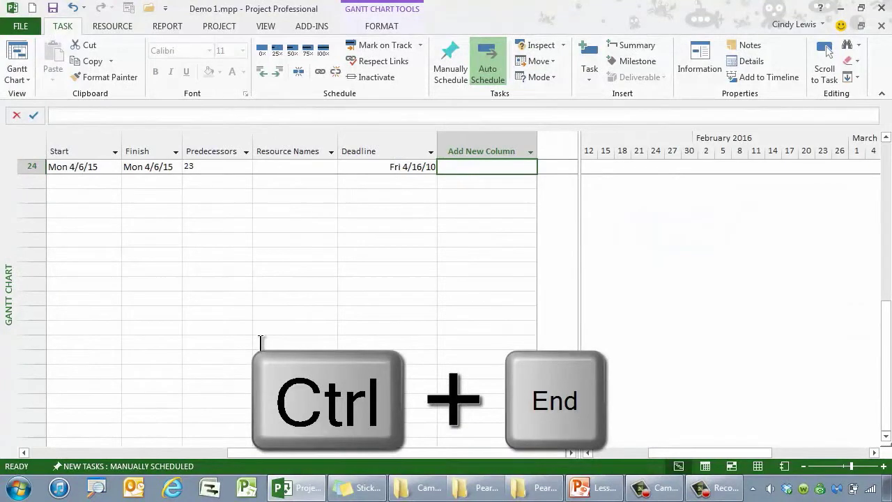
pyautogui.press('Home')
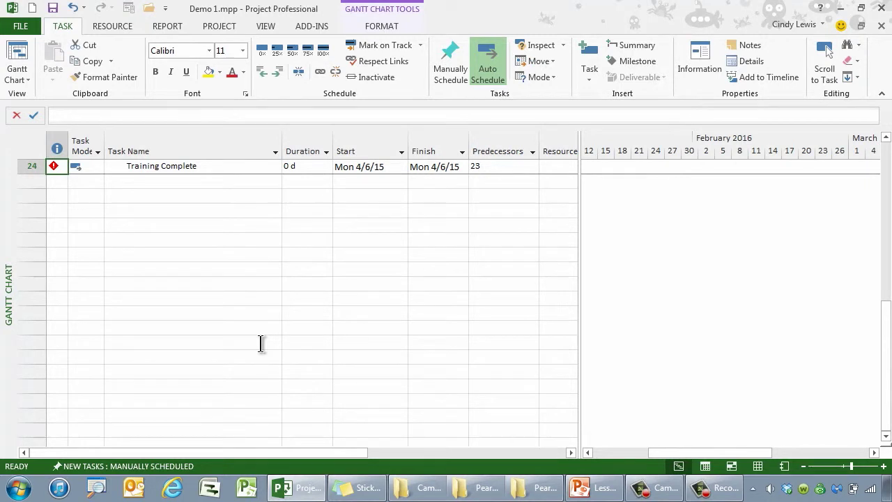
# Return to the first task and scroll the timescale to the project start, then to the finish
pyautogui.hotkey('ctrl', 'Home')
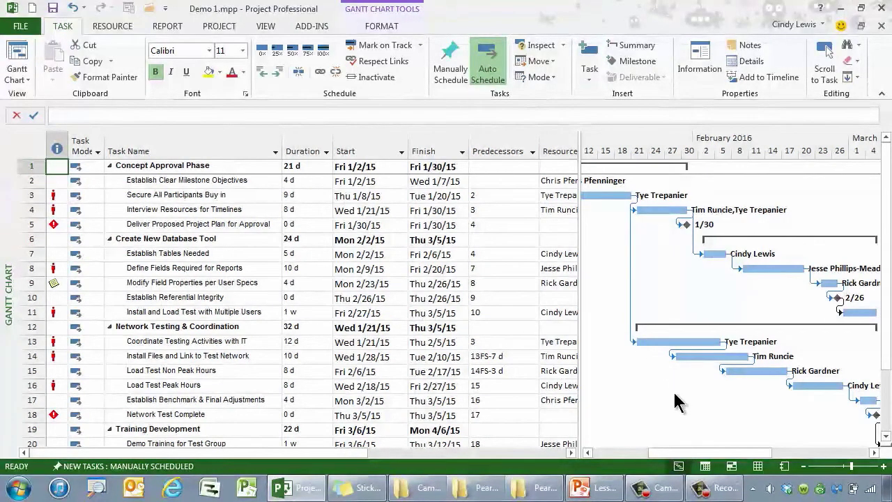
pyautogui.hotkey('alt', 'Home')
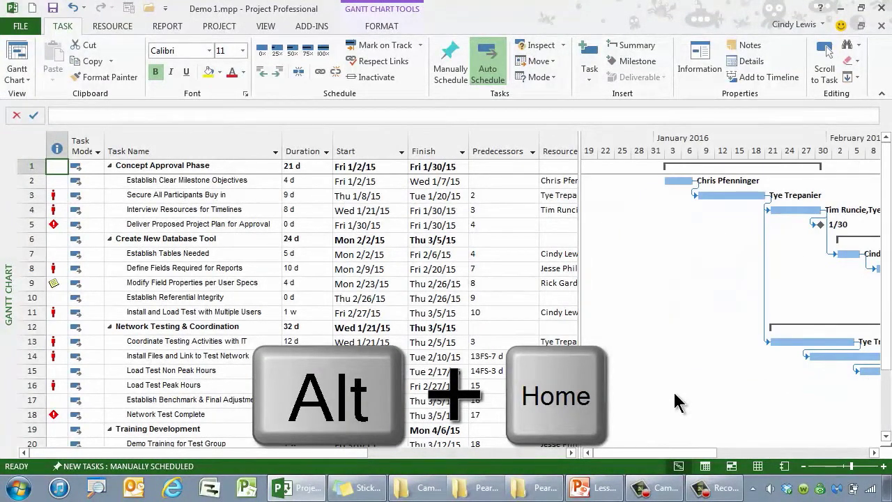
pyautogui.hotkey('alt', 'End')
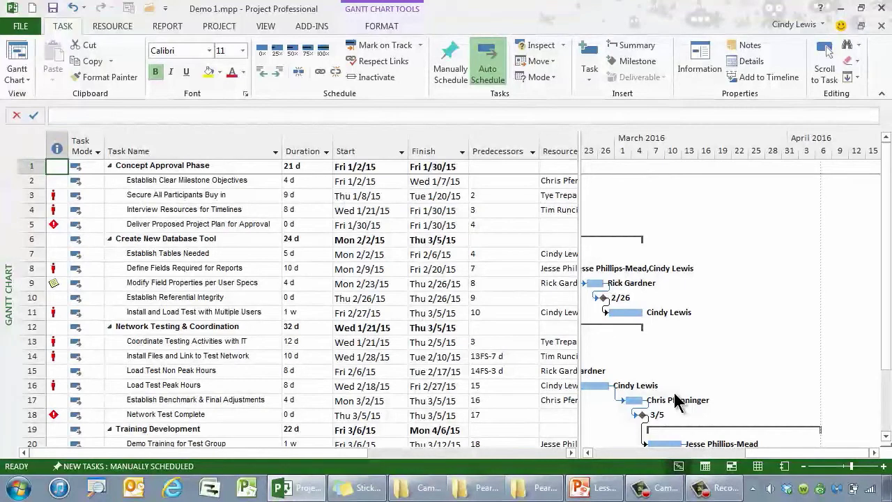
pyautogui.hscroll(-1, 680, 402)
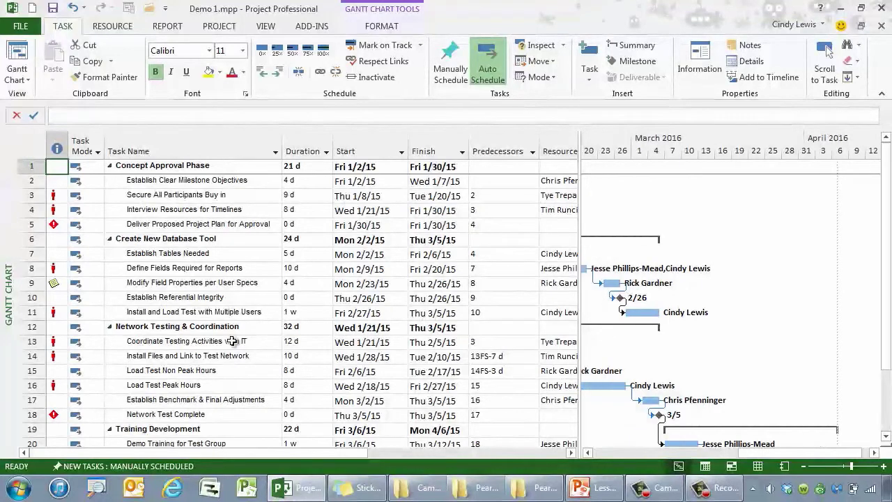
# Select the Establish Referential Integrity task and bring up the Go To dialog
pyautogui.click(230, 296)
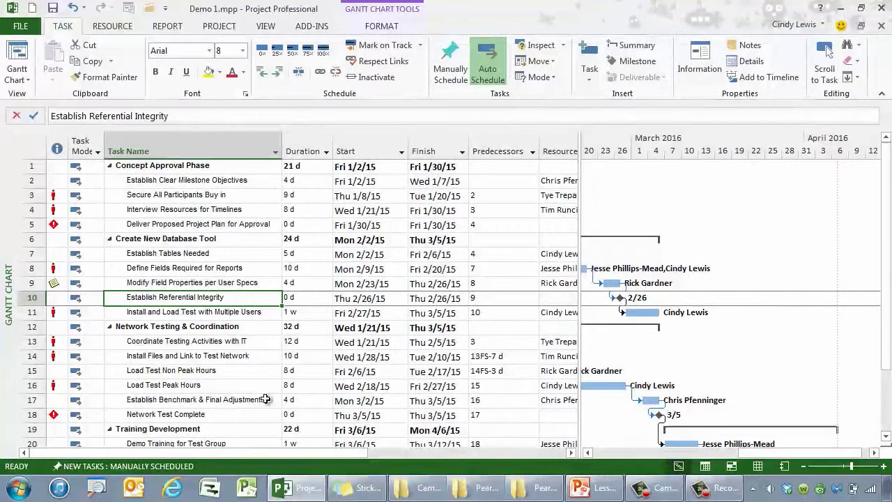
pyautogui.press('F5')
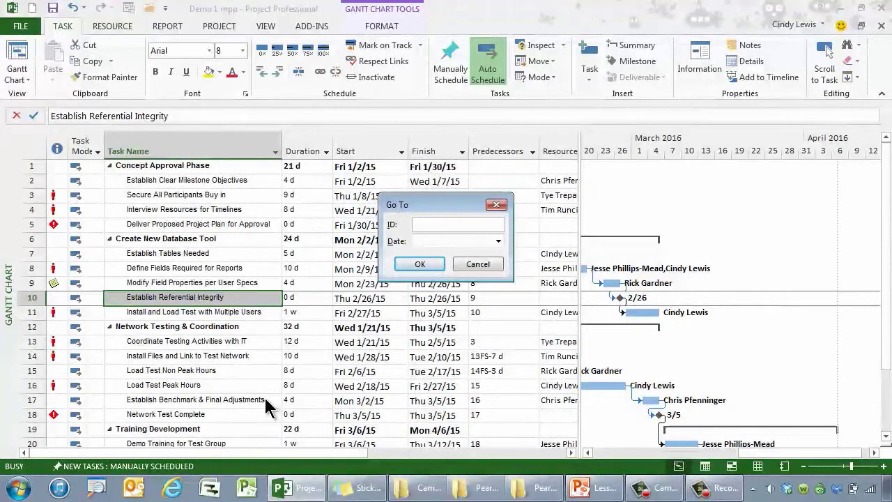
# Go to task ID 21, then use Go To again to move the timeline to 2/16/2017
pyautogui.write('21')
pyautogui.press('Return')
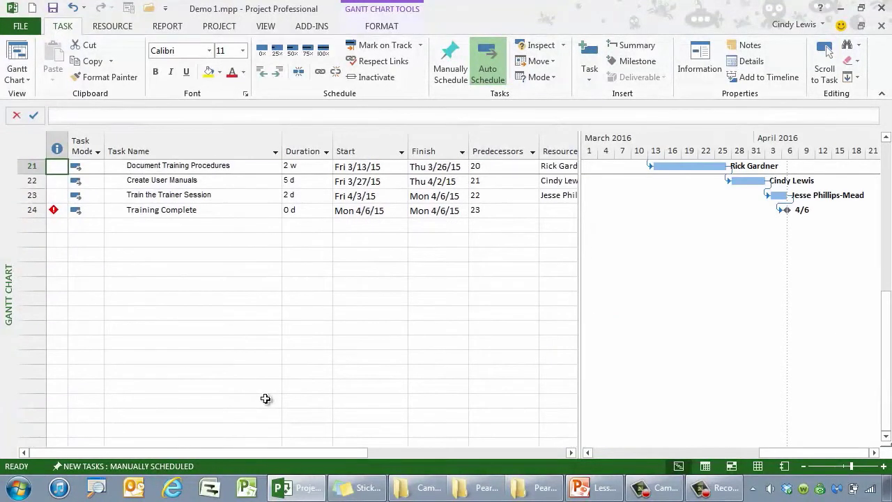
pyautogui.press('F5')
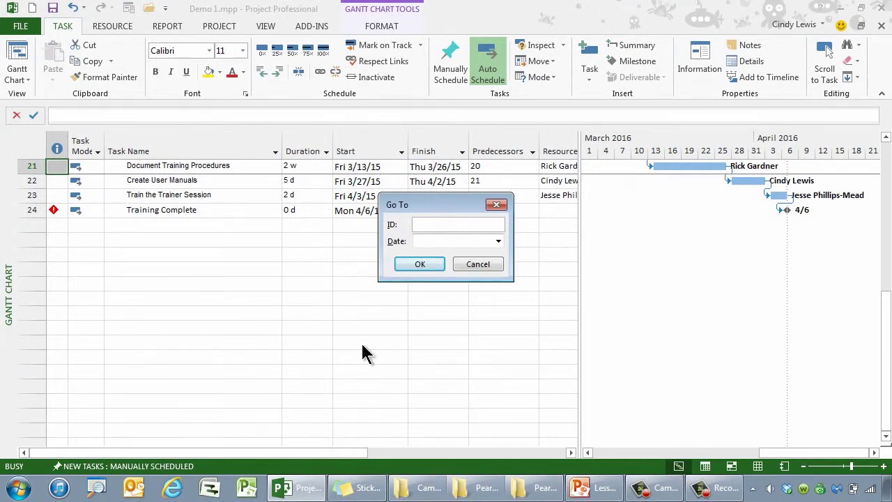
pyautogui.click(498, 241)
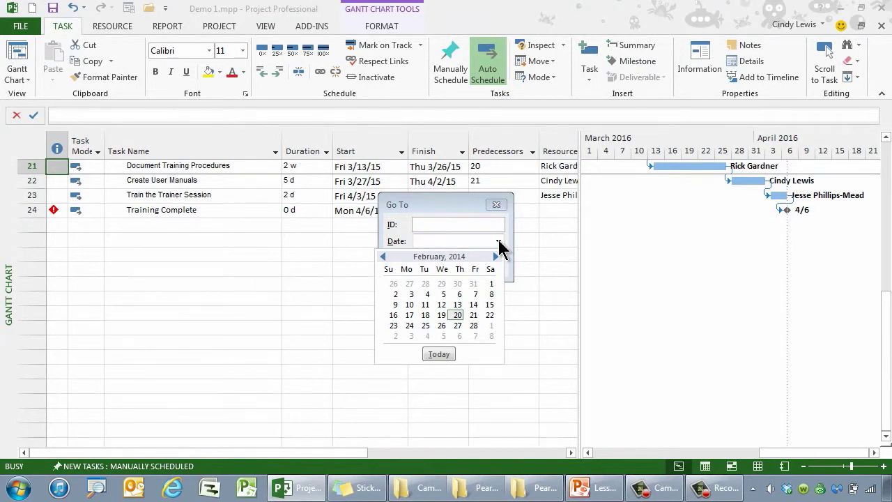
pyautogui.click(462, 240)
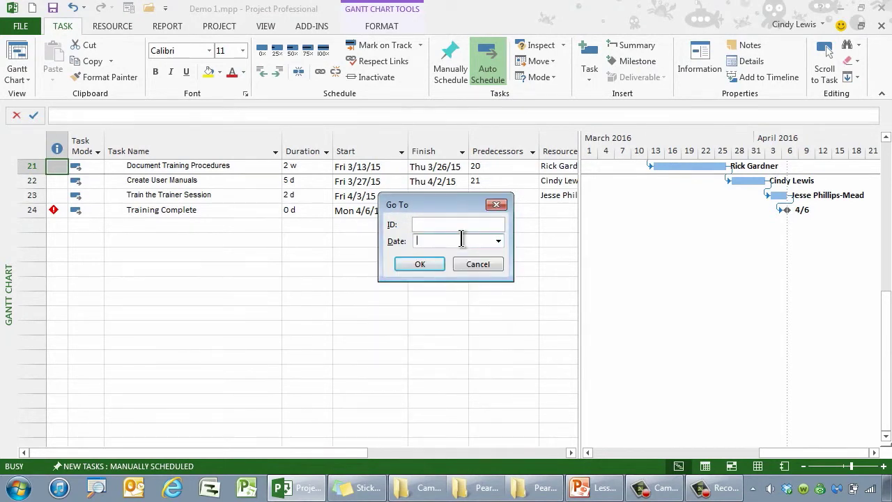
pyautogui.write('2/16/2')
pyautogui.write('017')
pyautogui.press('Return')
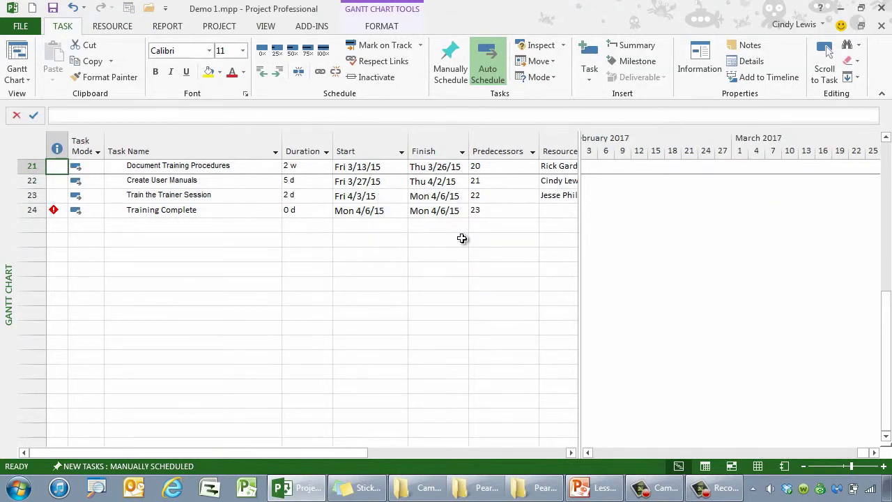